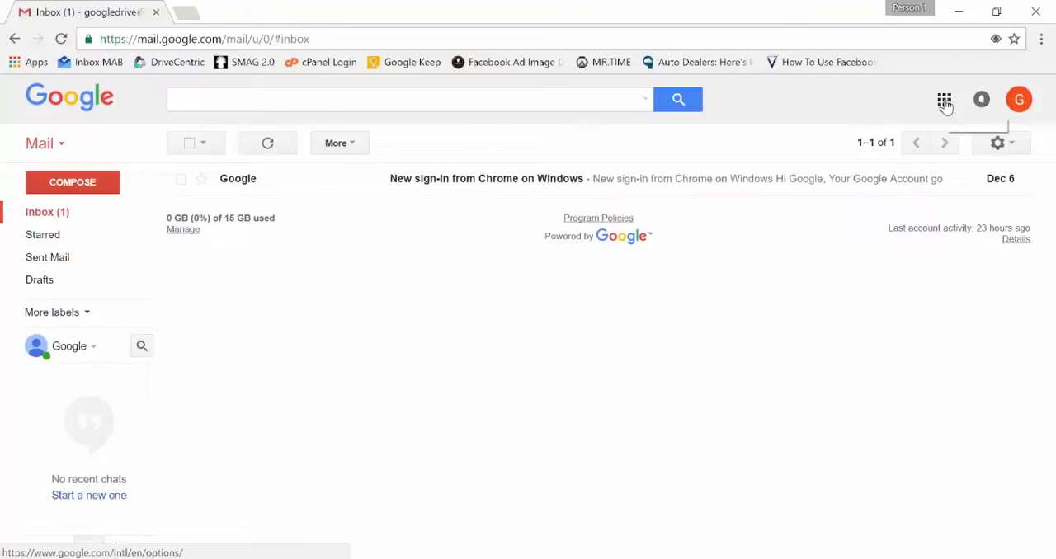
# Browse the Google apps launcher in Gmail and open the full listing of even more Google products
pyautogui.click(944, 101)
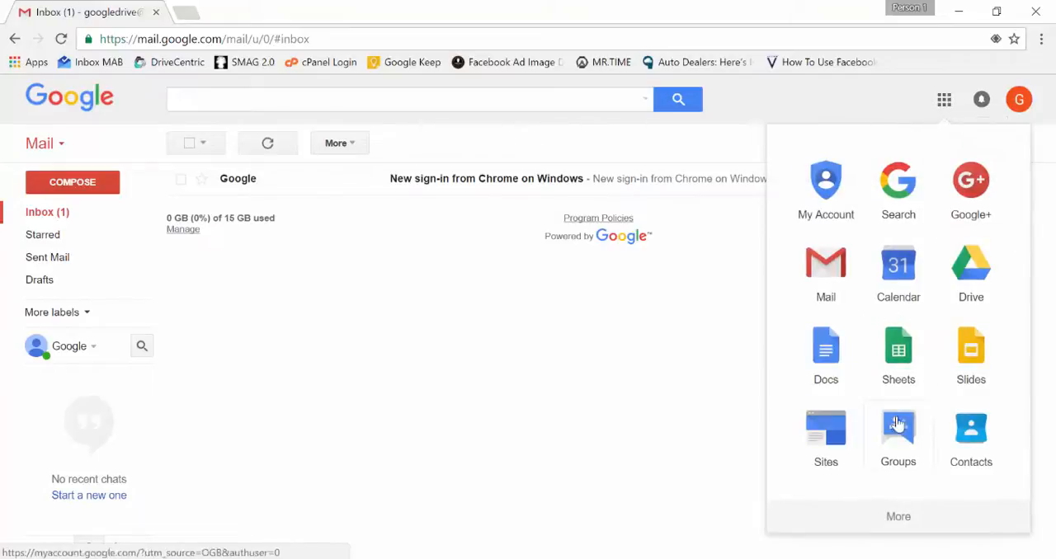
pyautogui.scroll(-1, 885, 241)
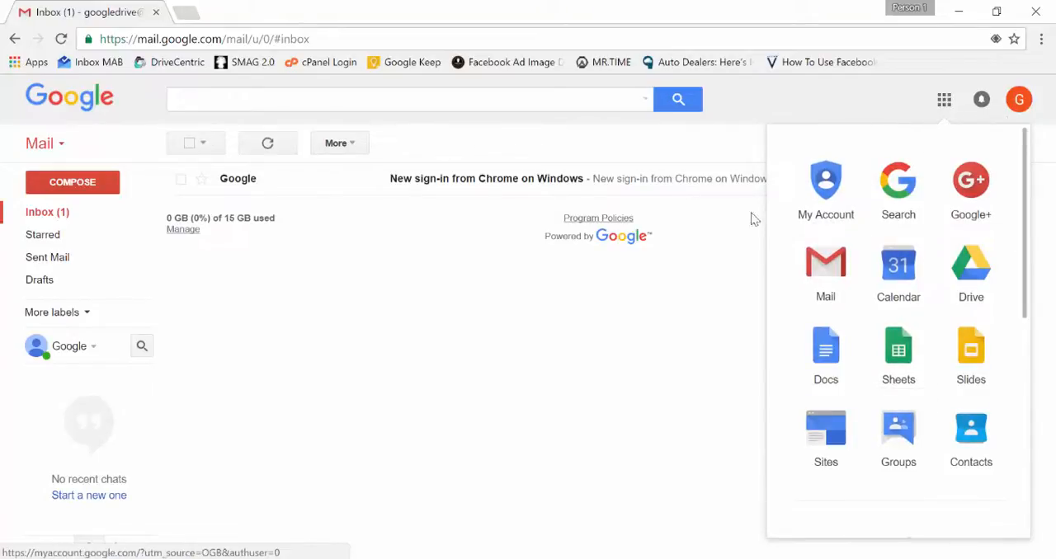
pyautogui.scroll(-1, 900, 404)
pyautogui.scroll(-3, 904, 417)
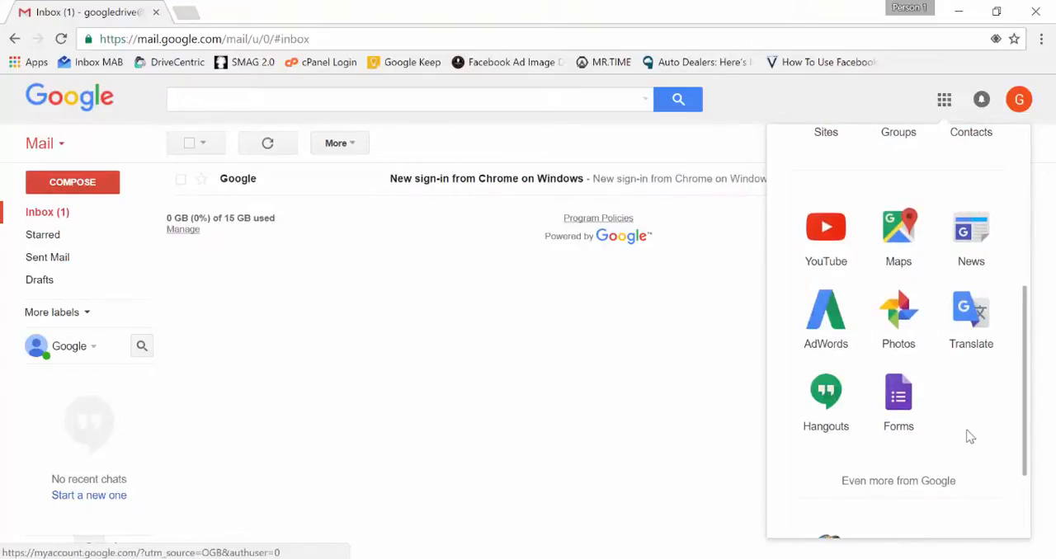
pyautogui.scroll(-1, 972, 429)
pyautogui.scroll(-1, 976, 433)
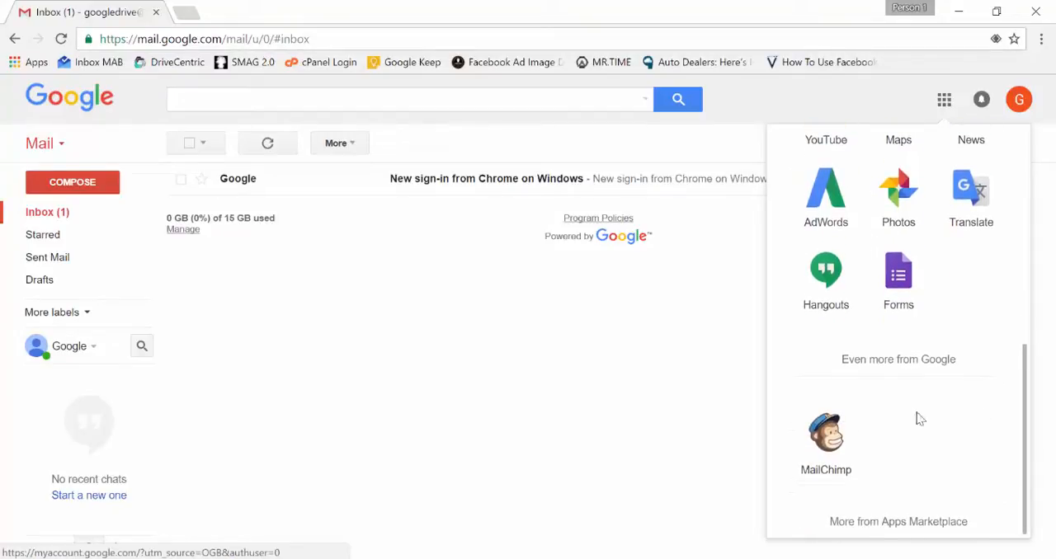
pyautogui.click(893, 361)
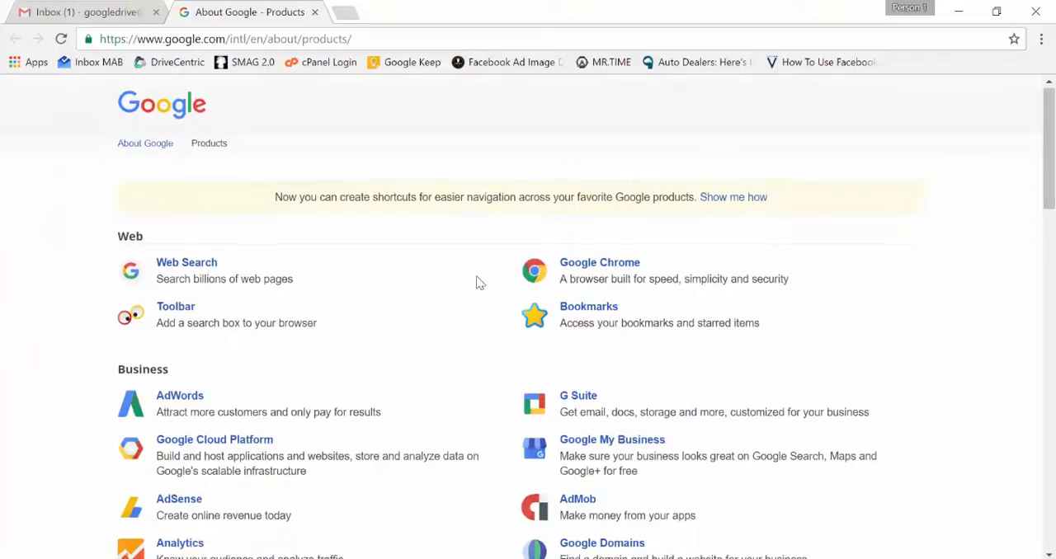
# Find Google Keep in the Google products list and open its product page
pyautogui.scroll(-1, 479, 283)
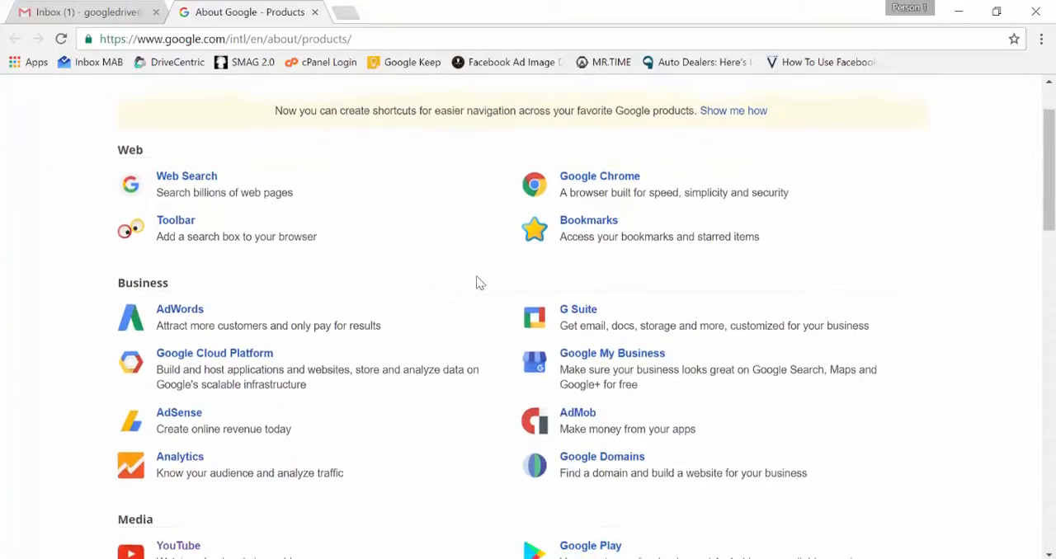
pyautogui.scroll(-2, 478, 282)
pyautogui.scroll(-3, 375, 303)
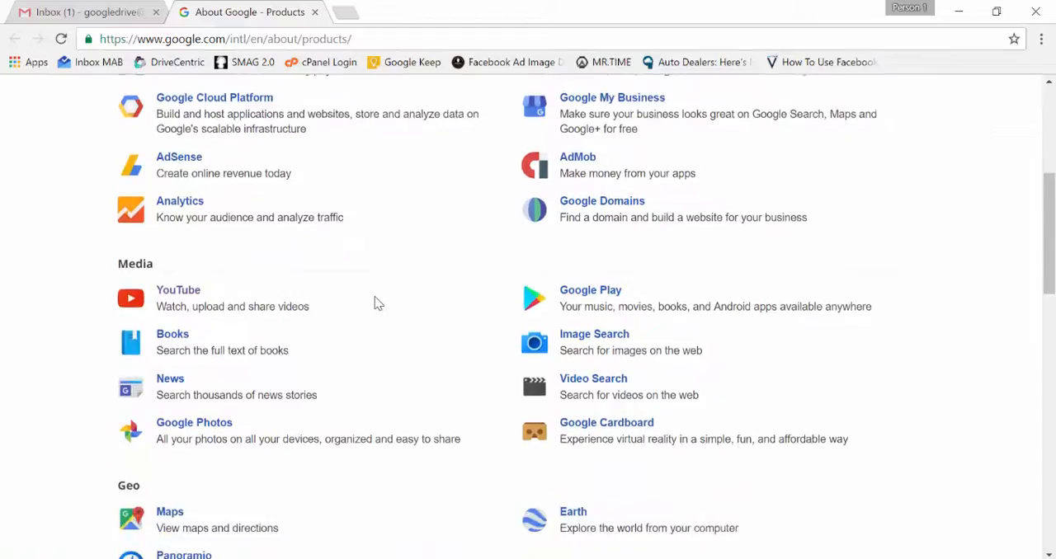
pyautogui.scroll(-7, 424, 303)
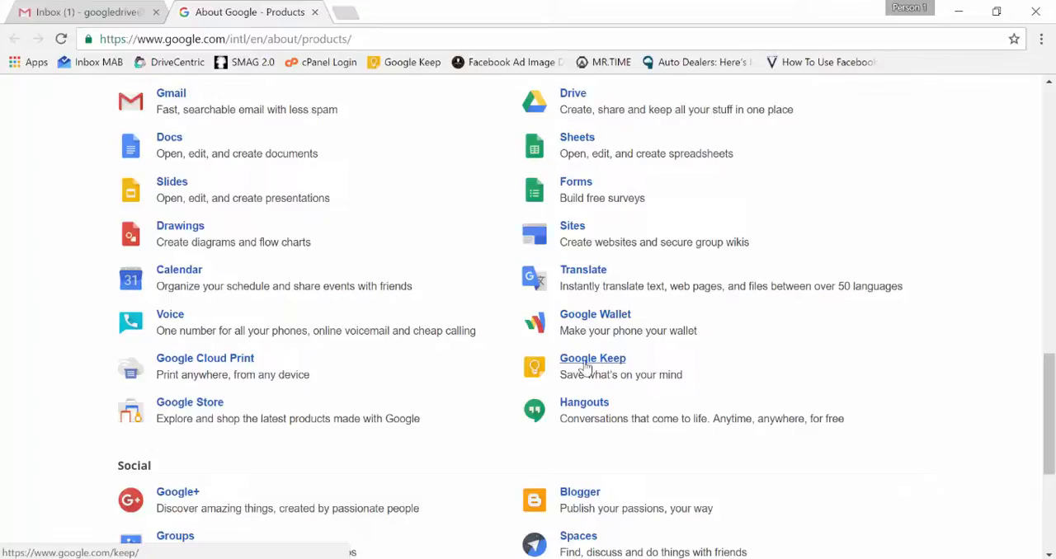
pyautogui.click(584, 361)
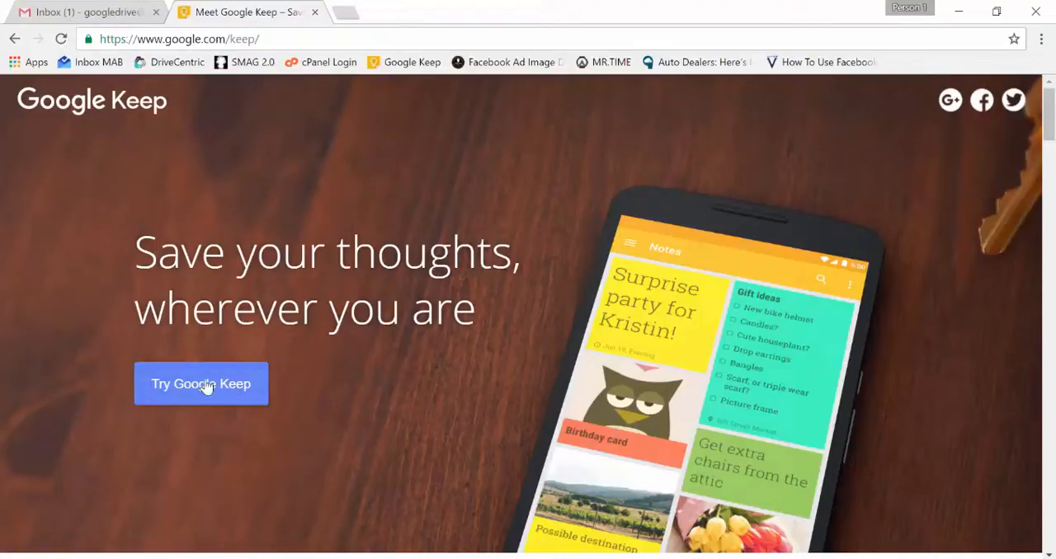
# Examine the platforms offered for trying Google Keep and read through the feature overview on its product page
pyautogui.click(247, 389)
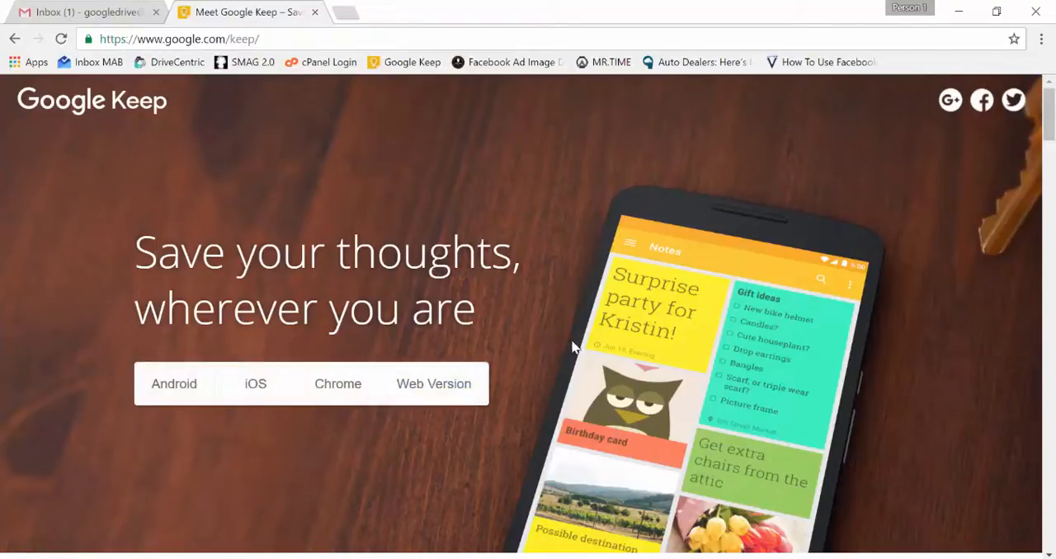
pyautogui.scroll(-5, 578, 330)
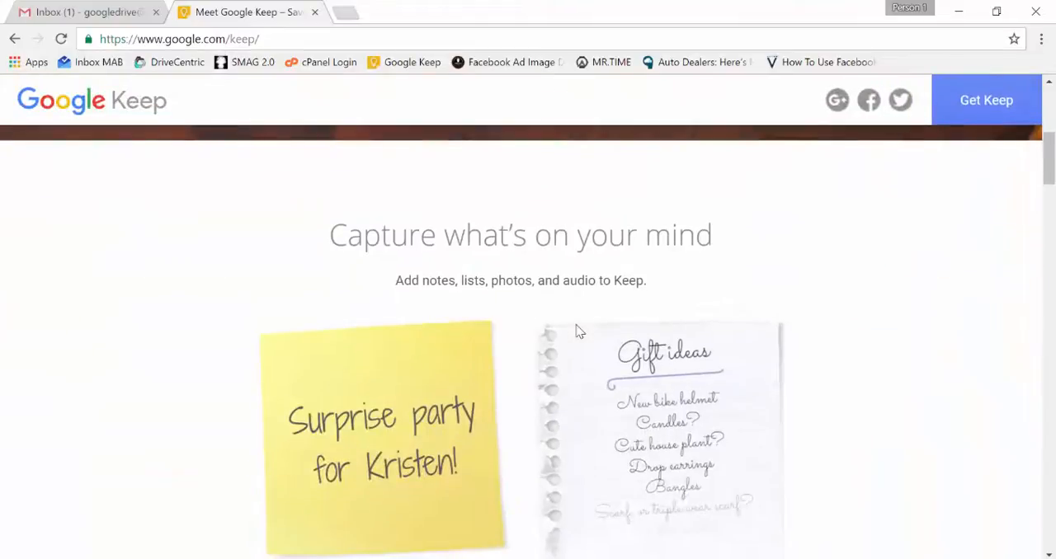
pyautogui.scroll(-1, 578, 330)
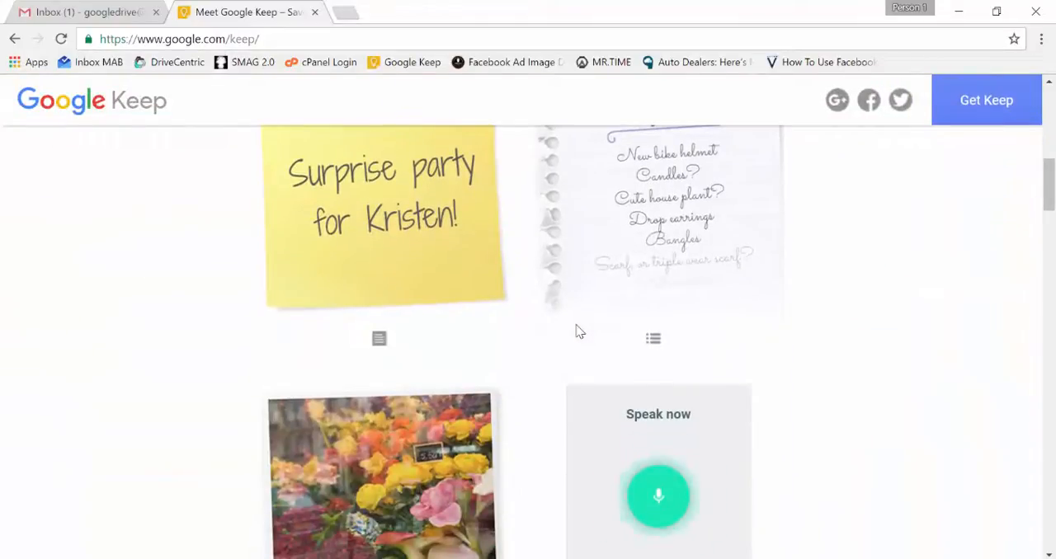
pyautogui.scroll(-3, 577, 330)
pyautogui.scroll(-10, 577, 330)
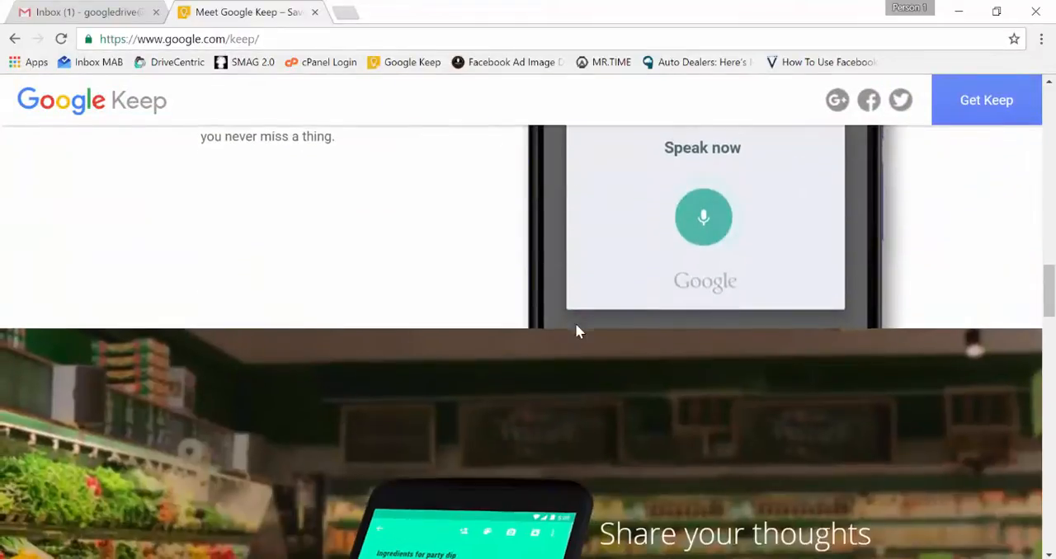
pyautogui.scroll(-10, 575, 330)
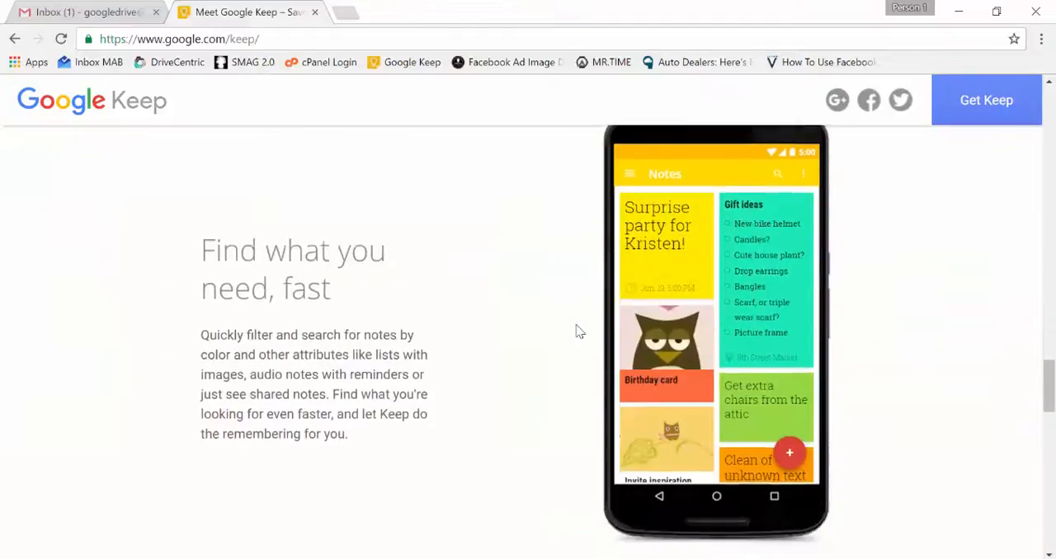
pyautogui.scroll(-8, 578, 330)
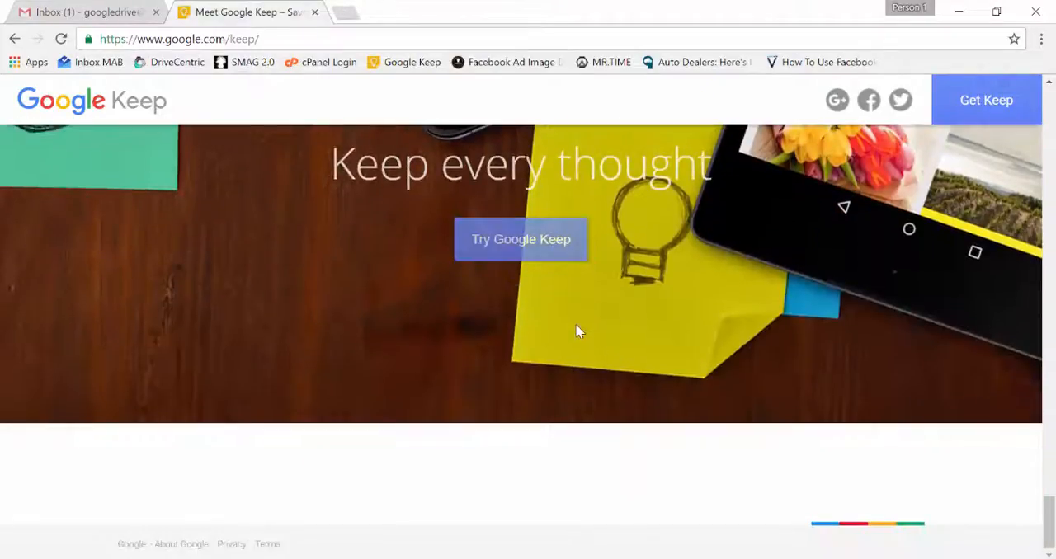
pyautogui.scroll(5, 577, 330)
pyautogui.scroll(-4, 577, 330)
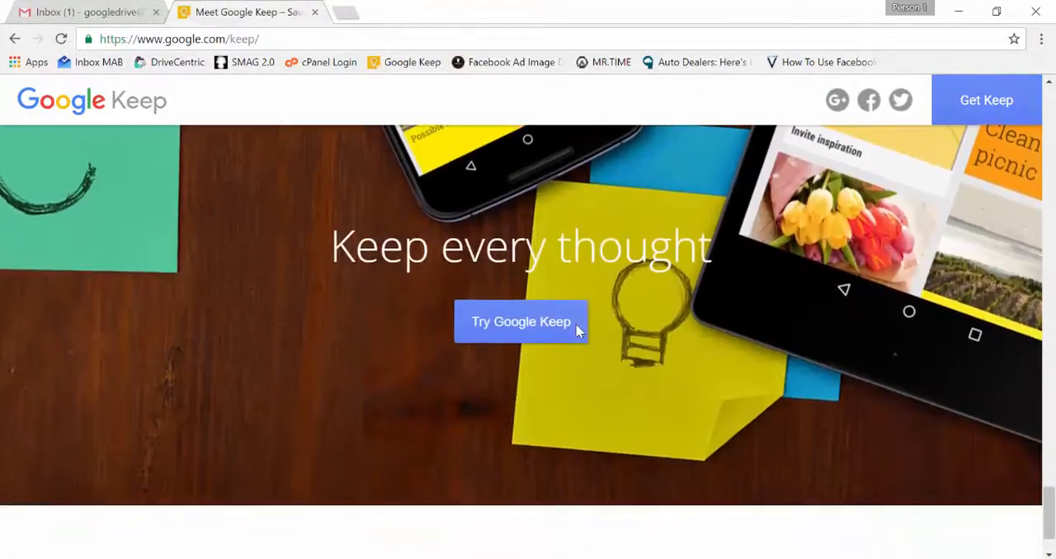
# Launch the web version of Google Keep and dismiss the What's new notice
pyautogui.moveTo(537, 330)
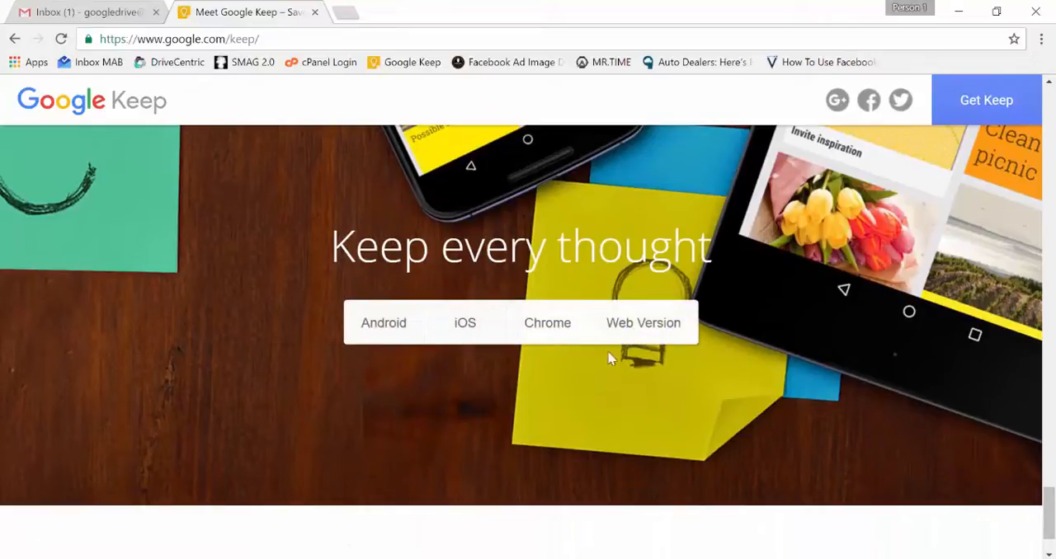
pyautogui.click(655, 327)
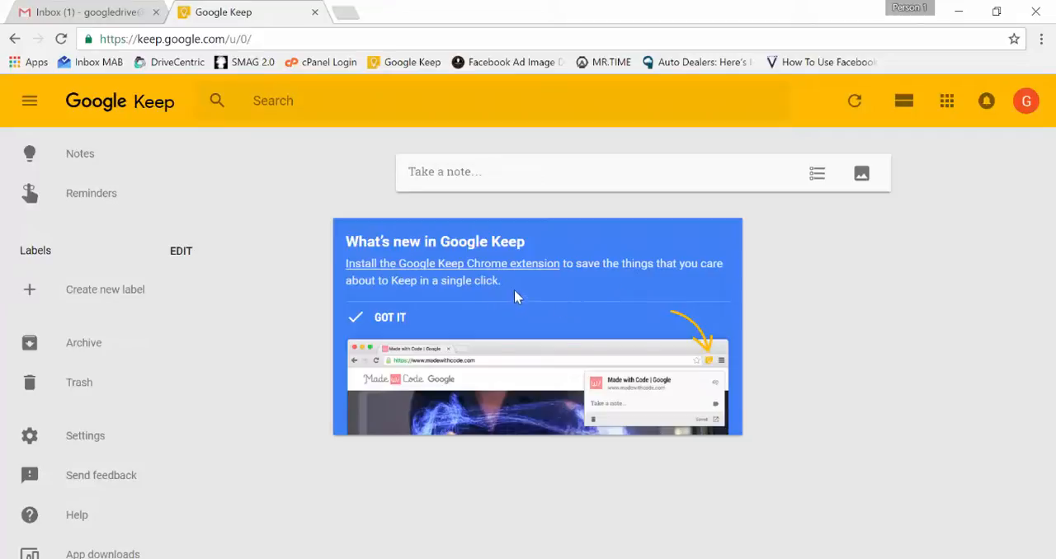
pyautogui.click(382, 321)
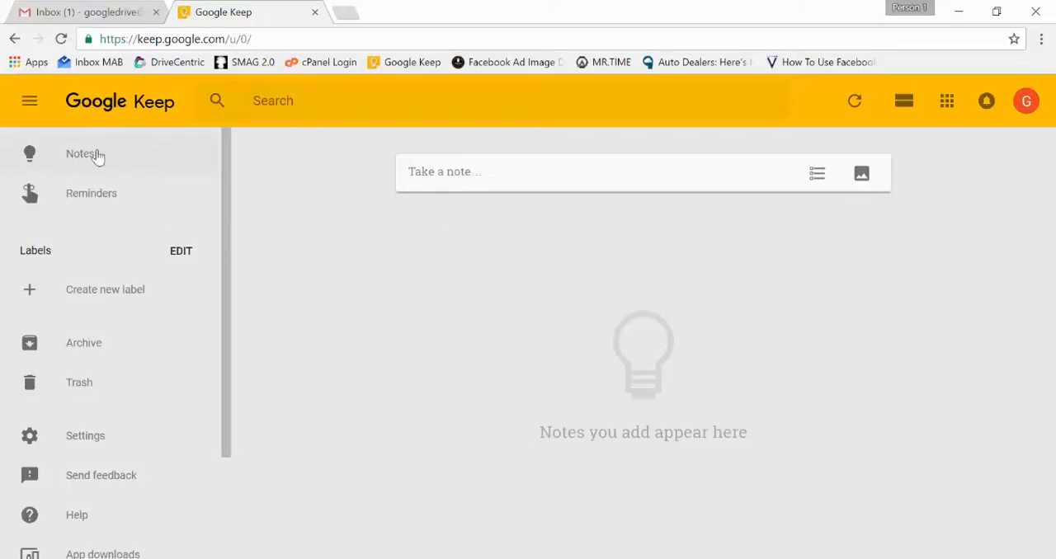
# Create a note titled "Testing" with the text "I like Google Keep" and finish it
pyautogui.click(513, 173)
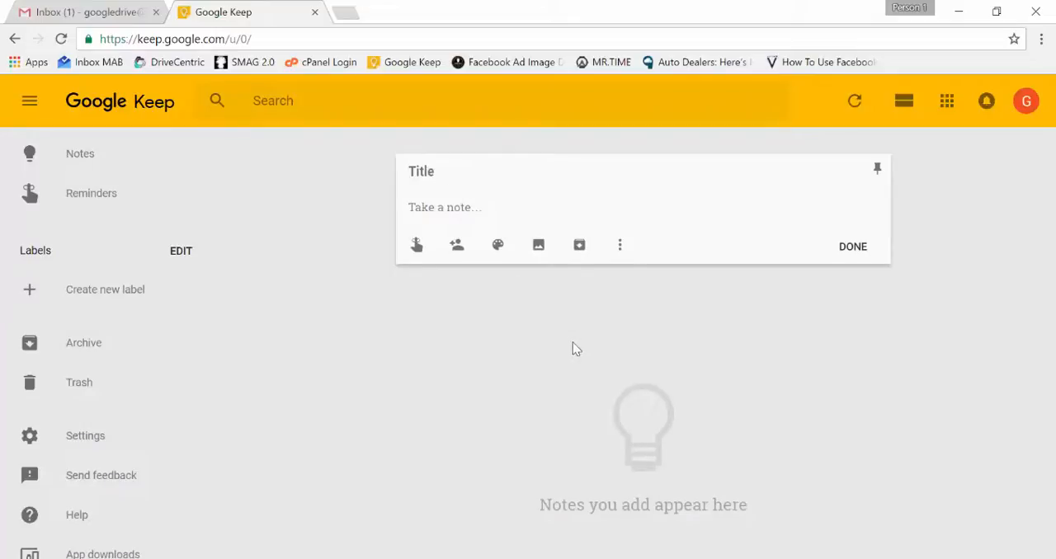
pyautogui.write('Testing')
pyautogui.press('Return')
pyautogui.write('I')
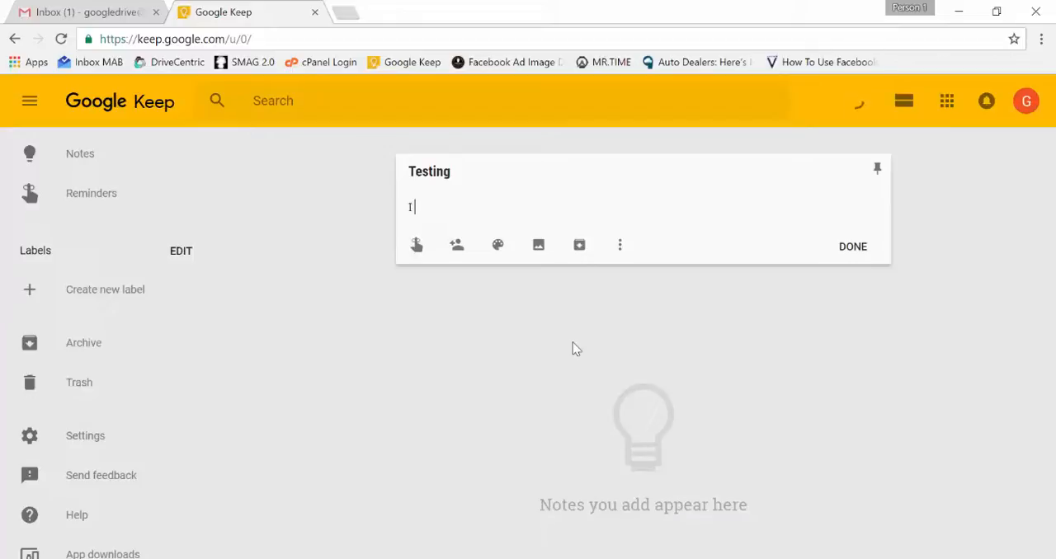
pyautogui.write(' like Google Keep')
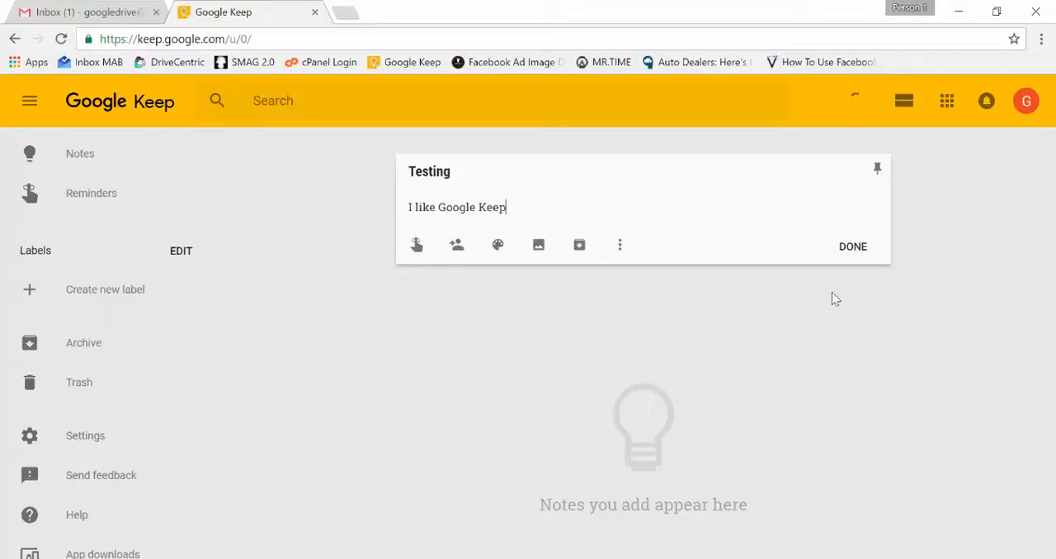
pyautogui.click(850, 261)
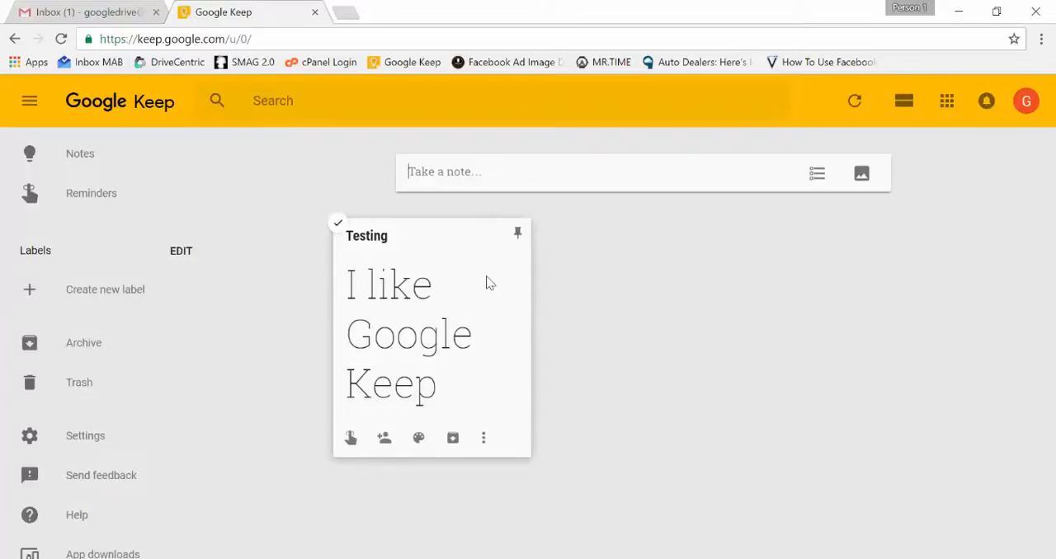
# Pin the Testing note and unpin it again
pyautogui.click(518, 235)
pyautogui.click(517, 235)
# Check the Testing note's reminder choices, open the note and view its sharing options without adding a collaborator
pyautogui.click(350, 444)
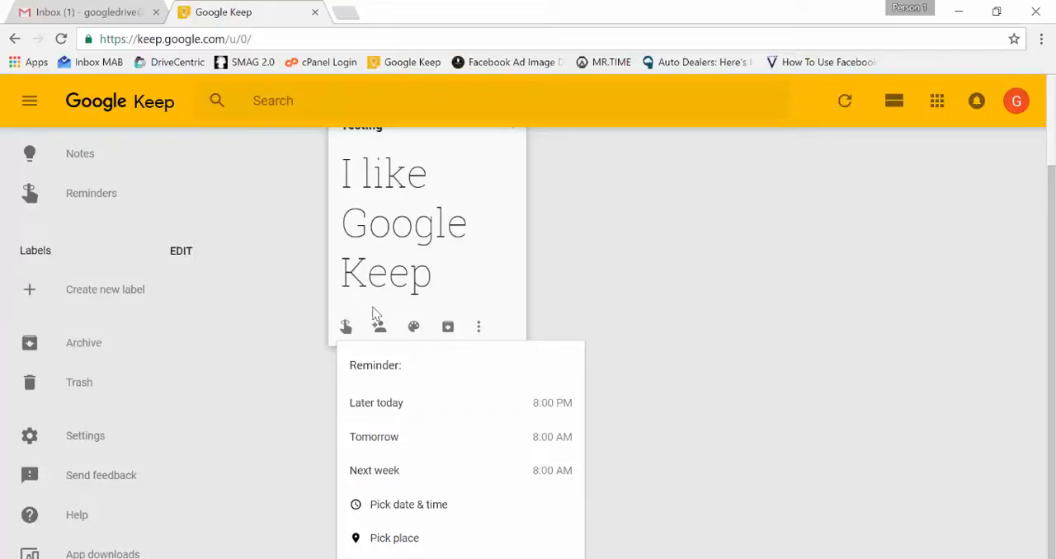
pyautogui.click(482, 247)
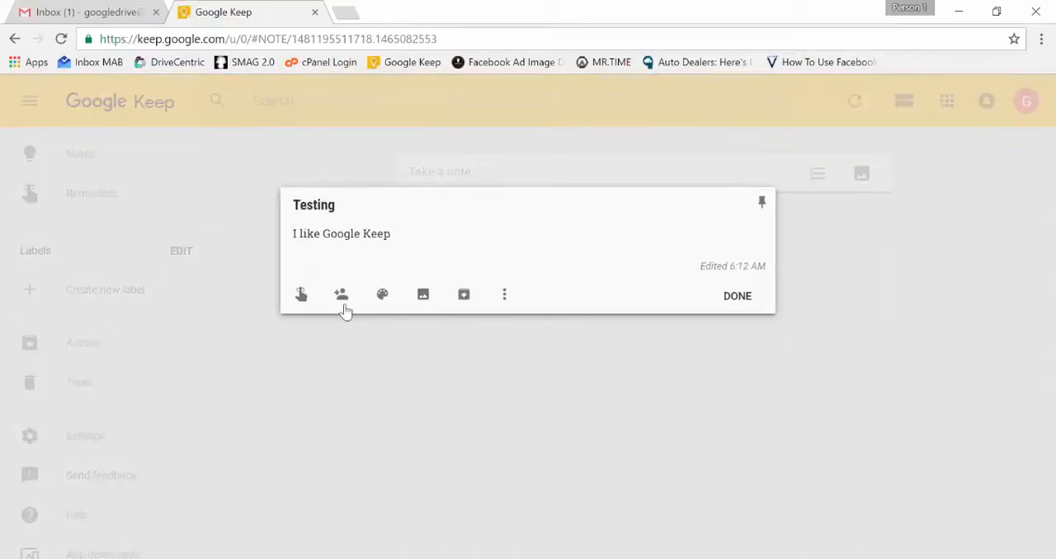
pyautogui.click(341, 295)
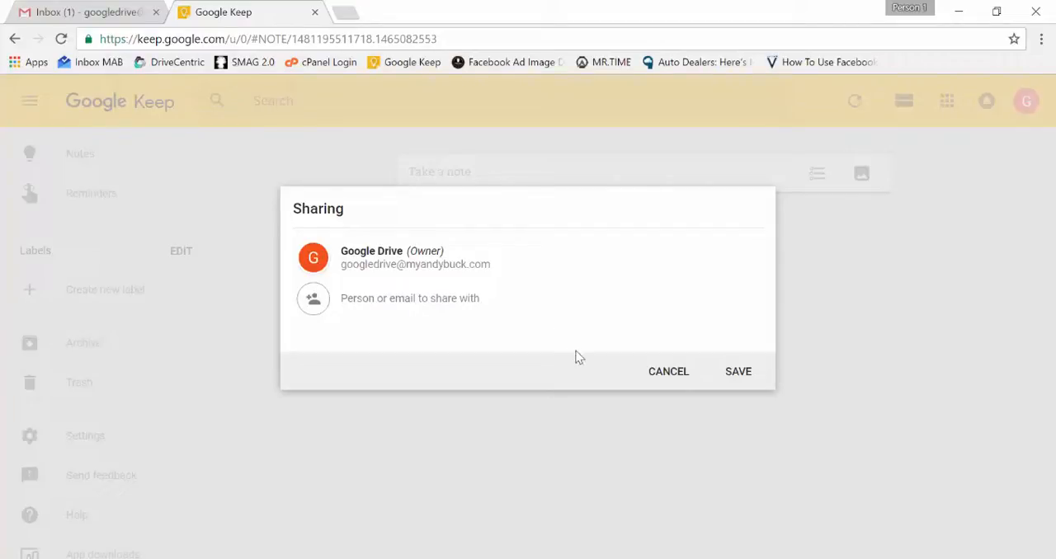
pyautogui.click(668, 371)
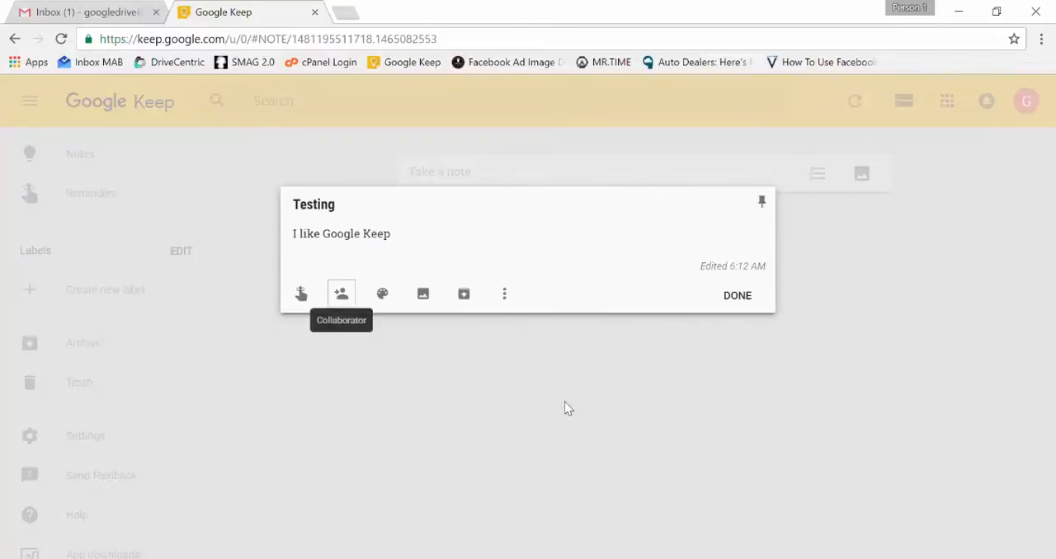
# Try the red color on the Testing note and restore it to white
pyautogui.moveTo(384, 297)
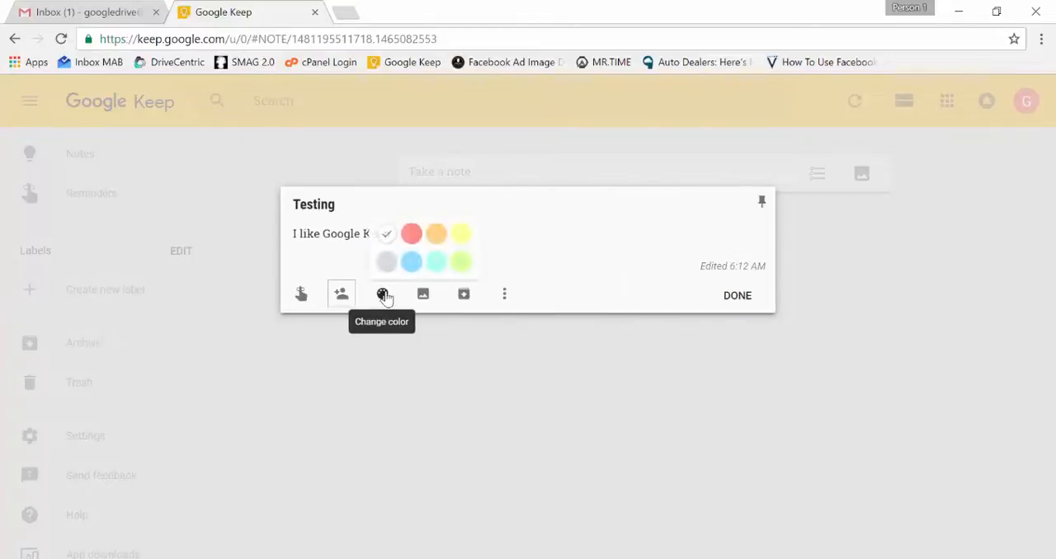
pyautogui.click(411, 233)
pyautogui.moveTo(381, 301)
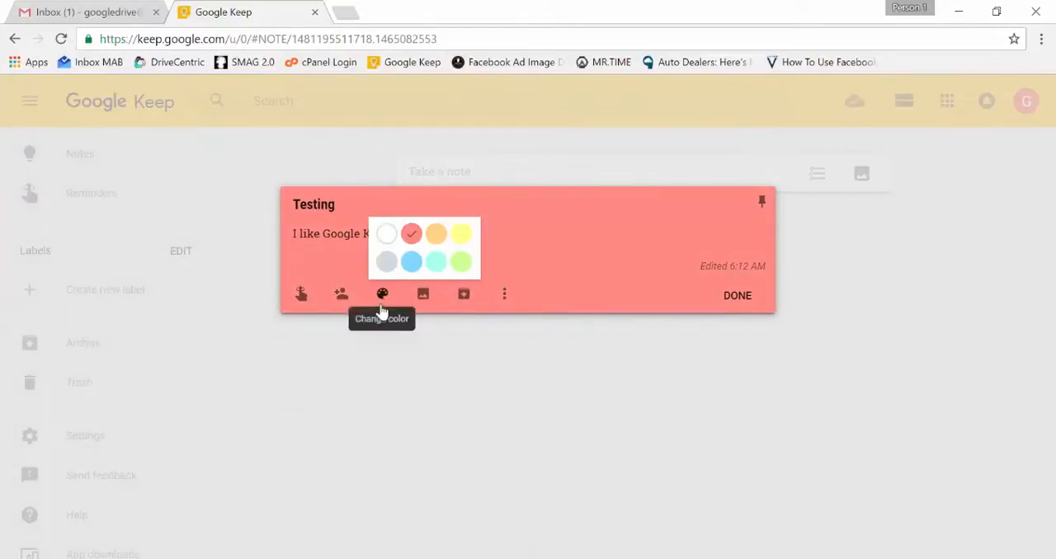
pyautogui.click(387, 239)
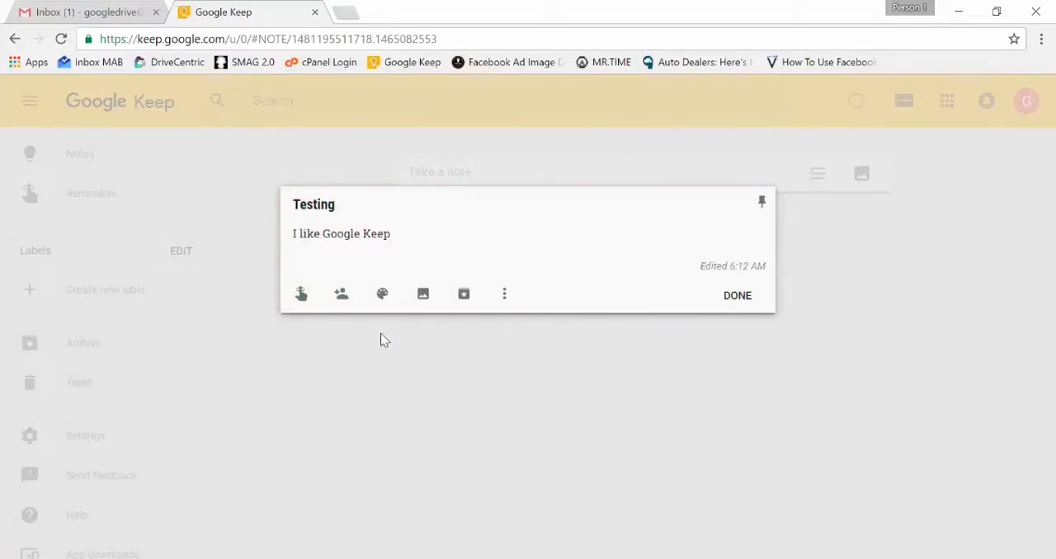
# Add the handstand photo from the Pictures folder to the Testing note and finish editing
pyautogui.click(422, 297)
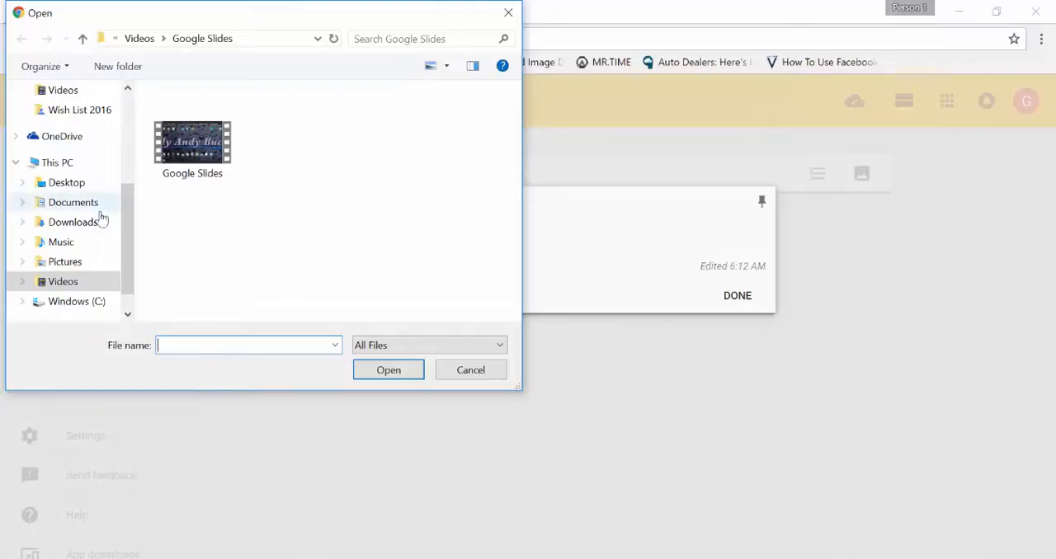
pyautogui.click(75, 262)
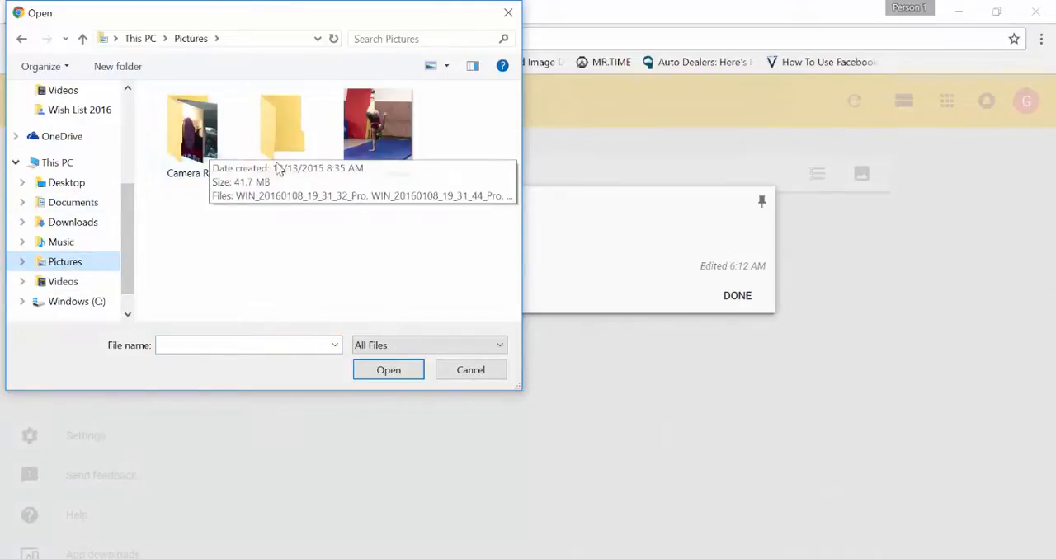
pyautogui.click(404, 142)
pyautogui.doubleClick(404, 142)
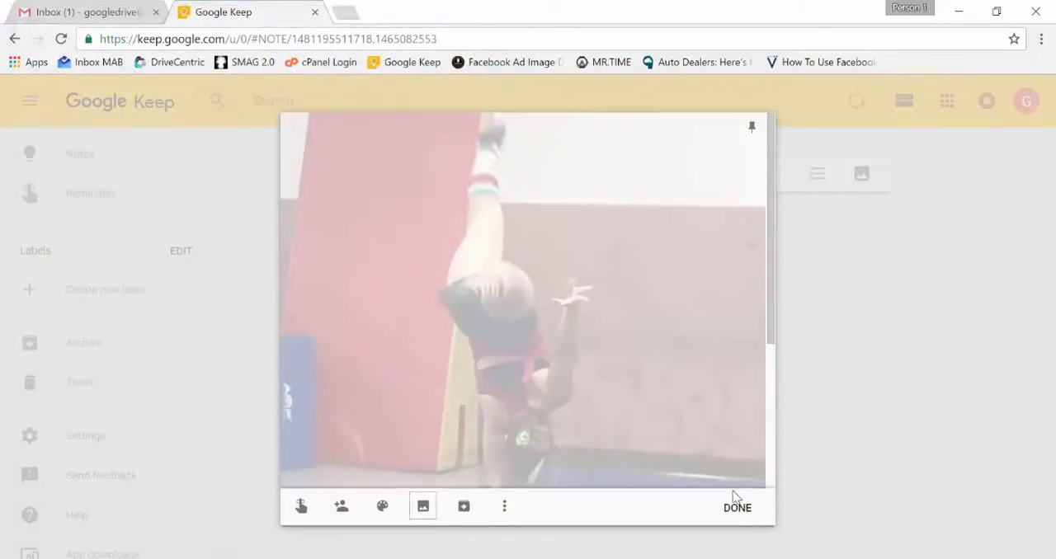
pyautogui.click(734, 507)
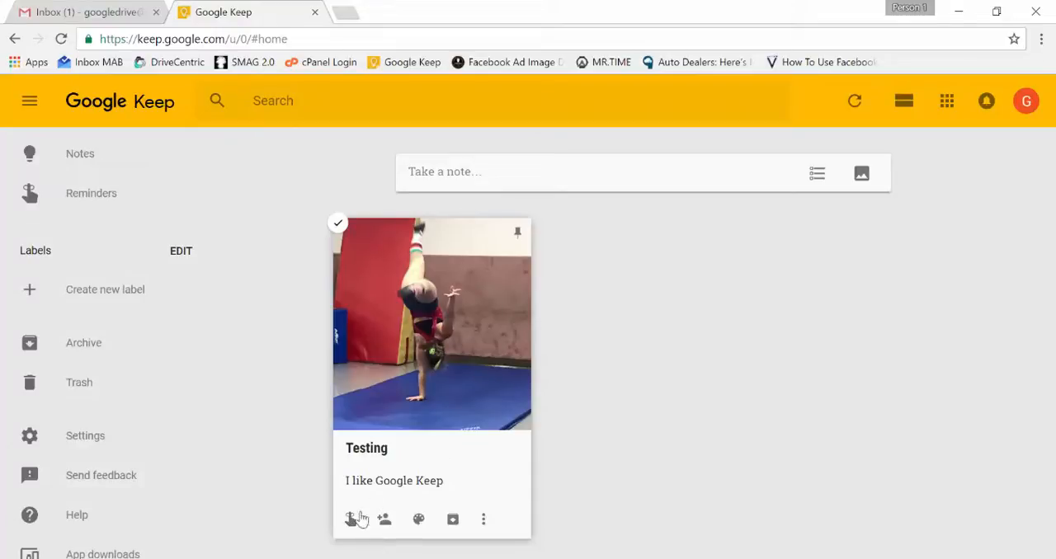
# View the Testing note's additional options, such as deleting, labeling and copying, without choosing any
pyautogui.click(484, 518)
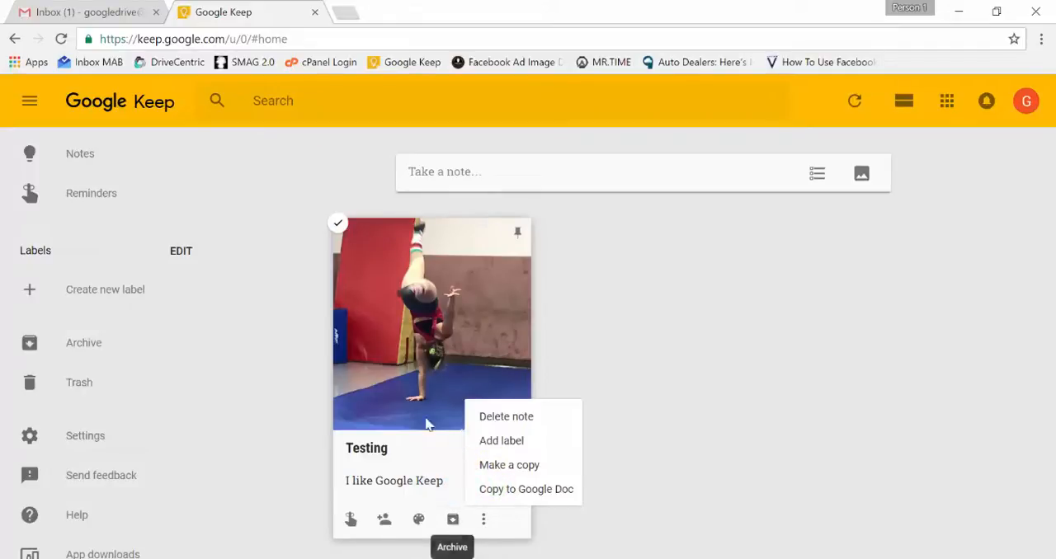
pyautogui.click(617, 241)
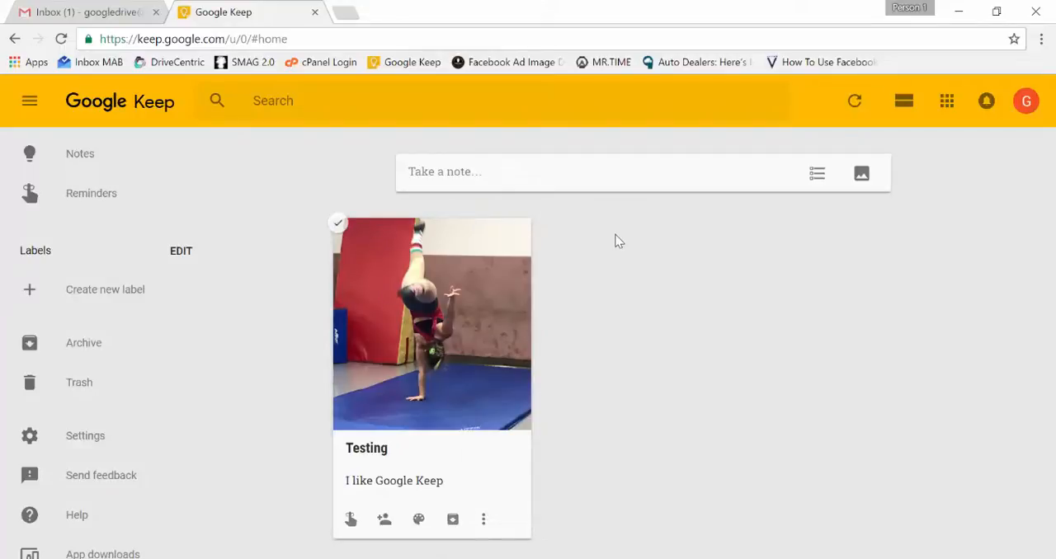
pyautogui.moveTo(404, 518)
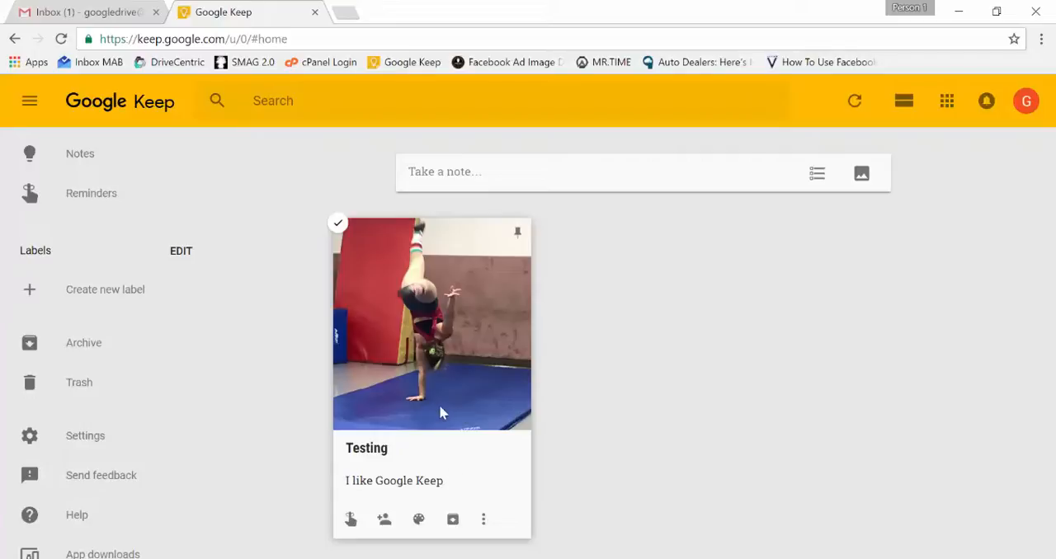
# Start a new checklist note and title it "Google List"
pyautogui.click(815, 179)
pyautogui.click(441, 172)
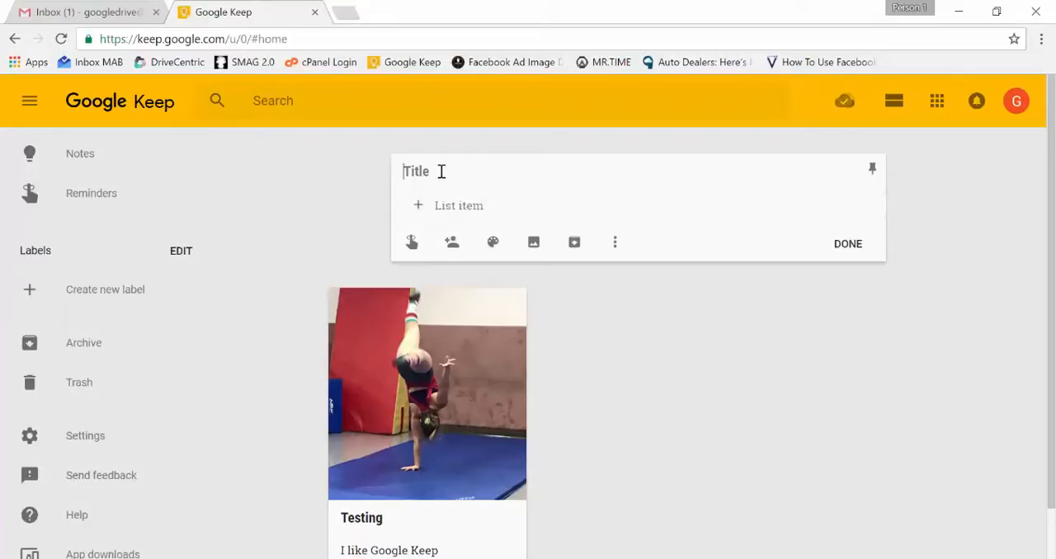
pyautogui.write('Google List')
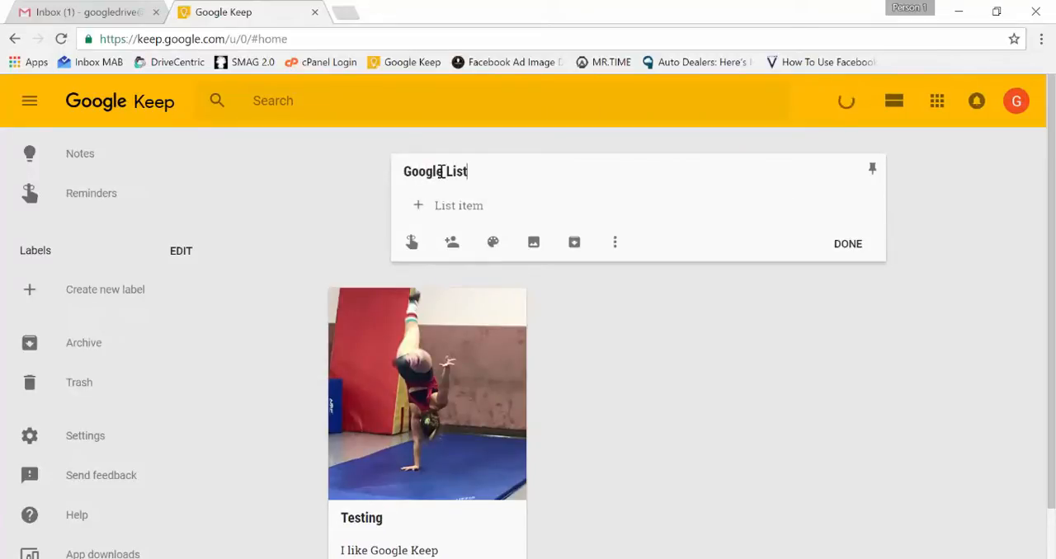
# Add the items "Make a video" and "Post video" to the Google List checklist
pyautogui.click(474, 208)
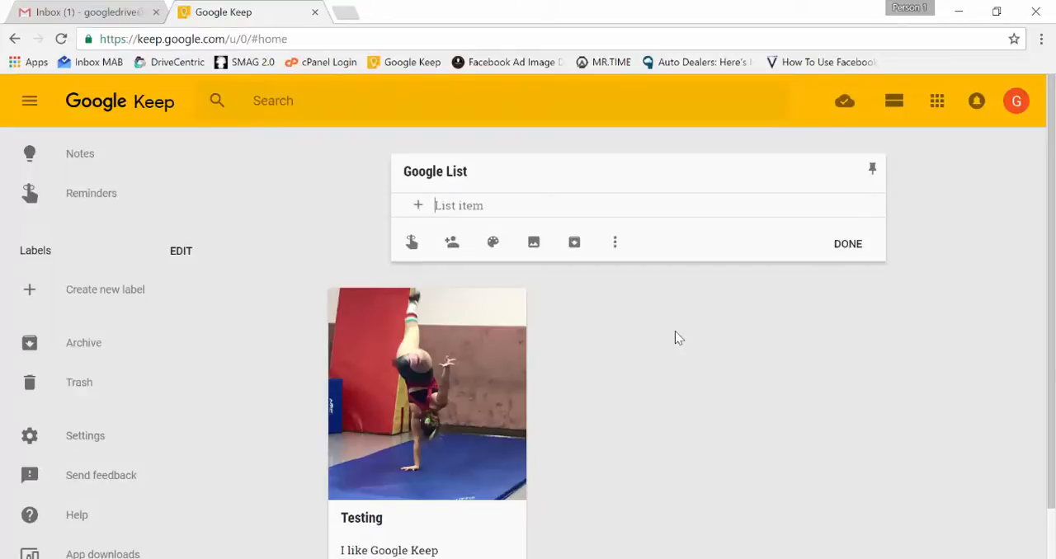
pyautogui.write('Make a vide')
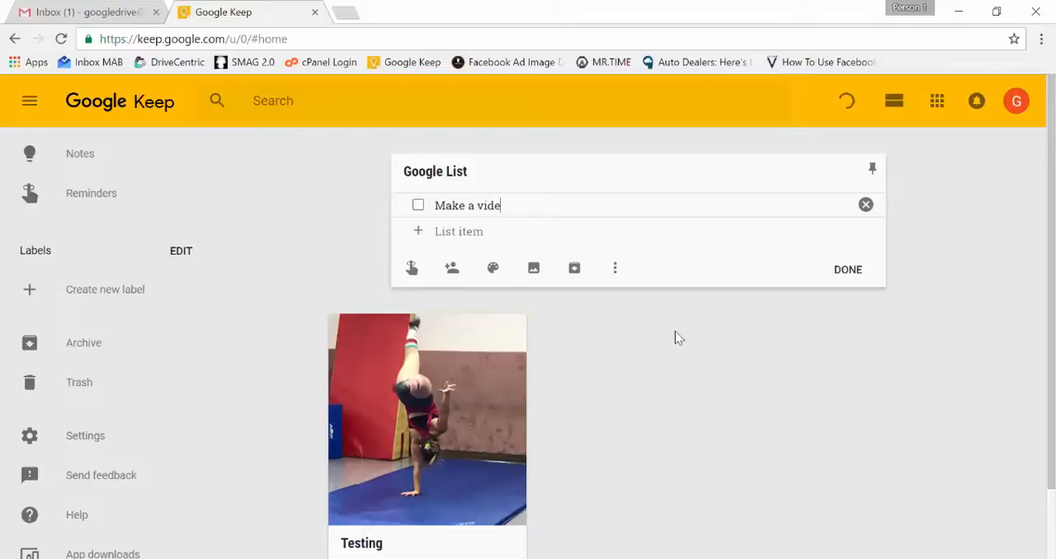
pyautogui.write('o')
pyautogui.press('Return')
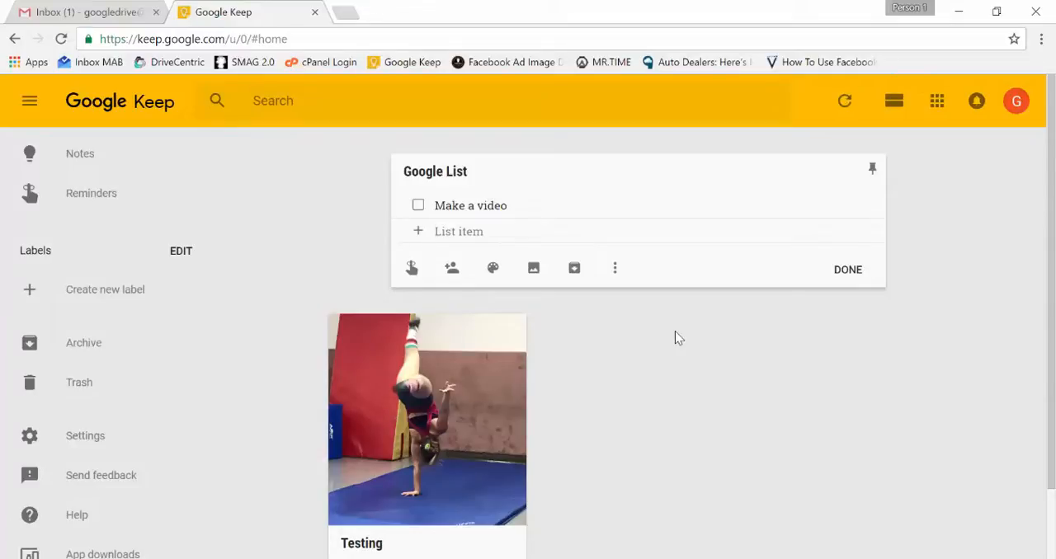
pyautogui.write('Post vi')
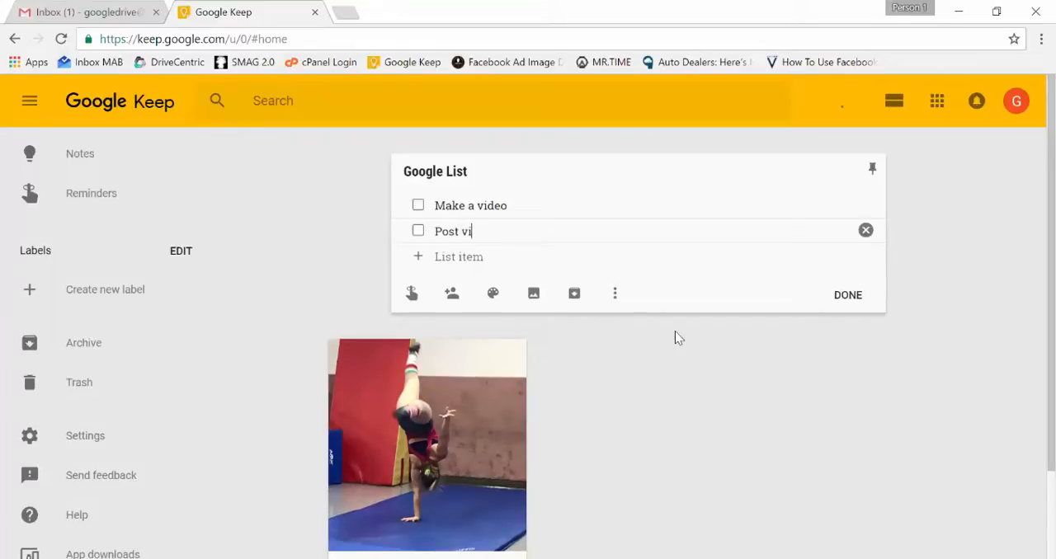
pyautogui.write('deo')
pyautogui.press('Return')
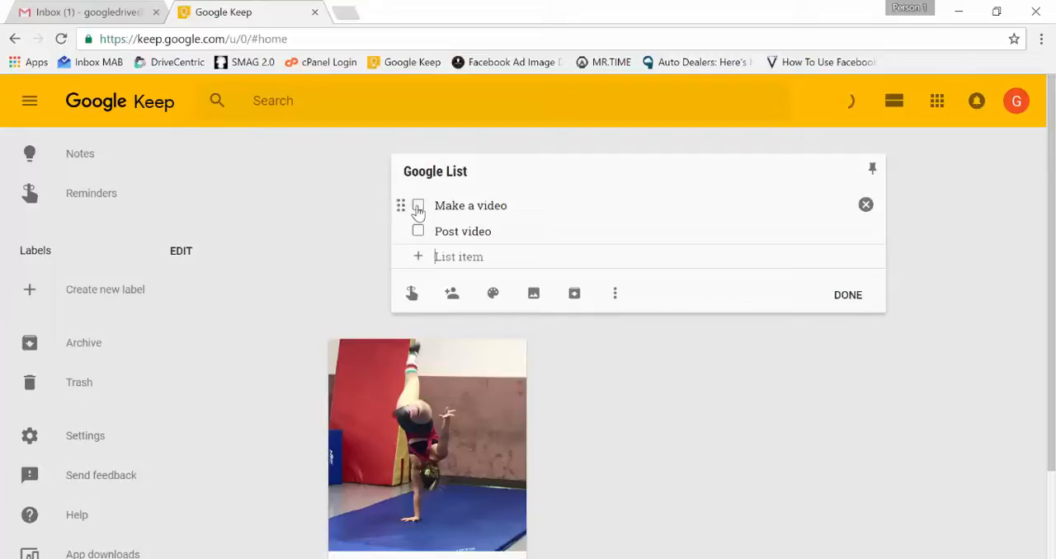
# Check off the "Make a video" item, uncheck it again and finish editing the list
pyautogui.moveTo(401, 205)
pyautogui.mouseDown()
pyautogui.moveTo(393, 236)
pyautogui.moveTo(400, 207)
pyautogui.mouseUp()
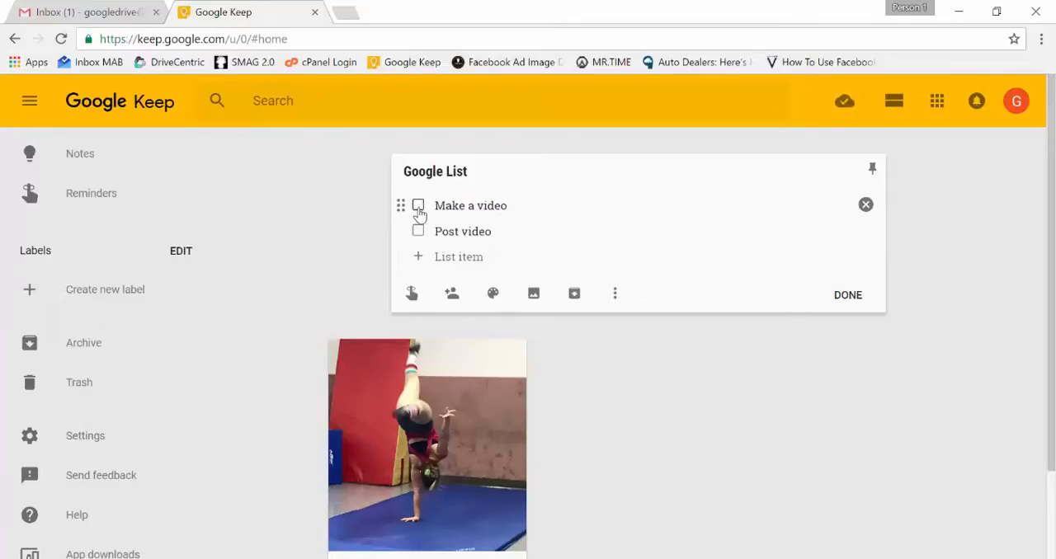
pyautogui.click(419, 208)
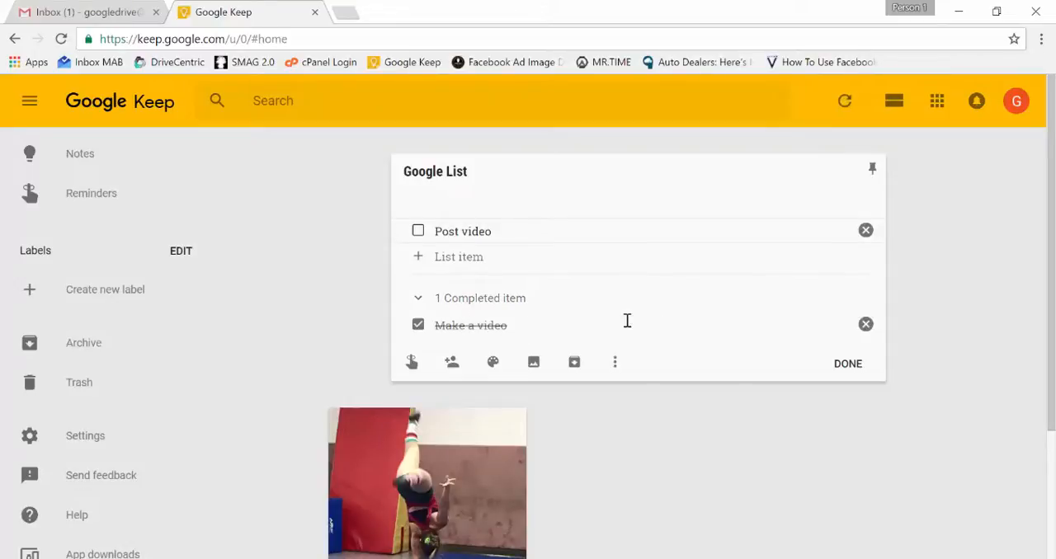
pyautogui.click(419, 326)
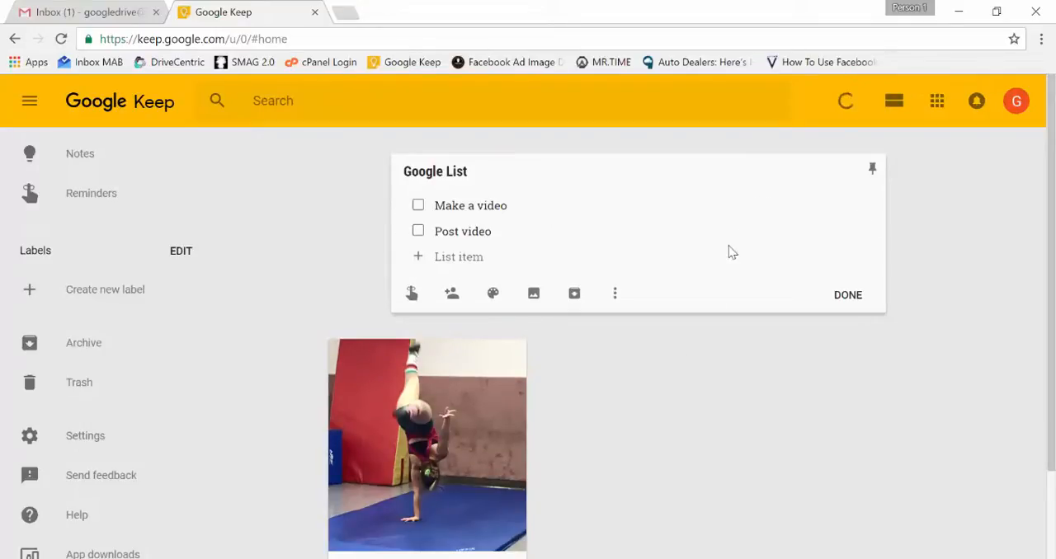
pyautogui.click(858, 295)
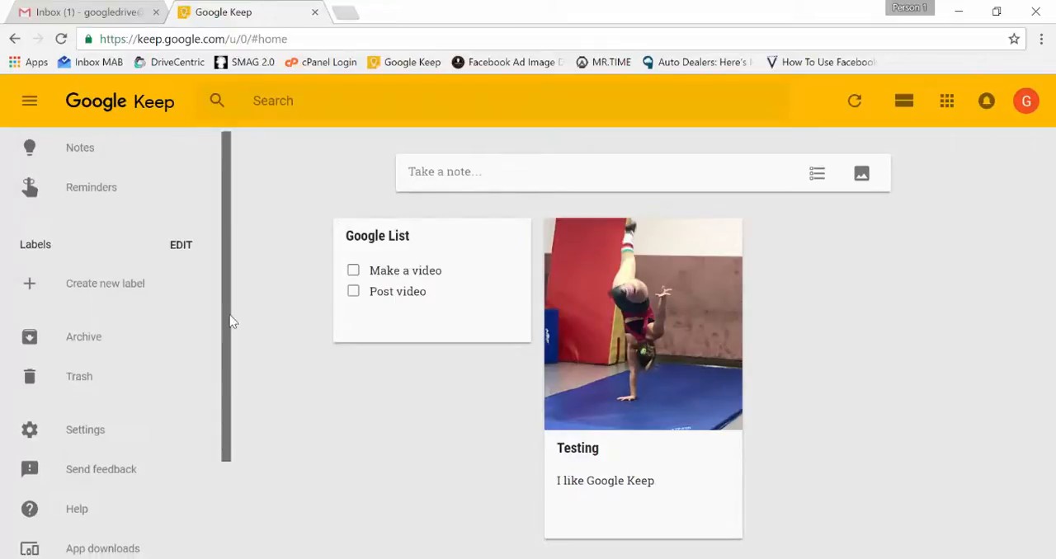
# Look through the remaining entries of the main navigation menu, then collapse and expand it again
pyautogui.moveTo(229, 324); pyautogui.dragTo(229, 428)
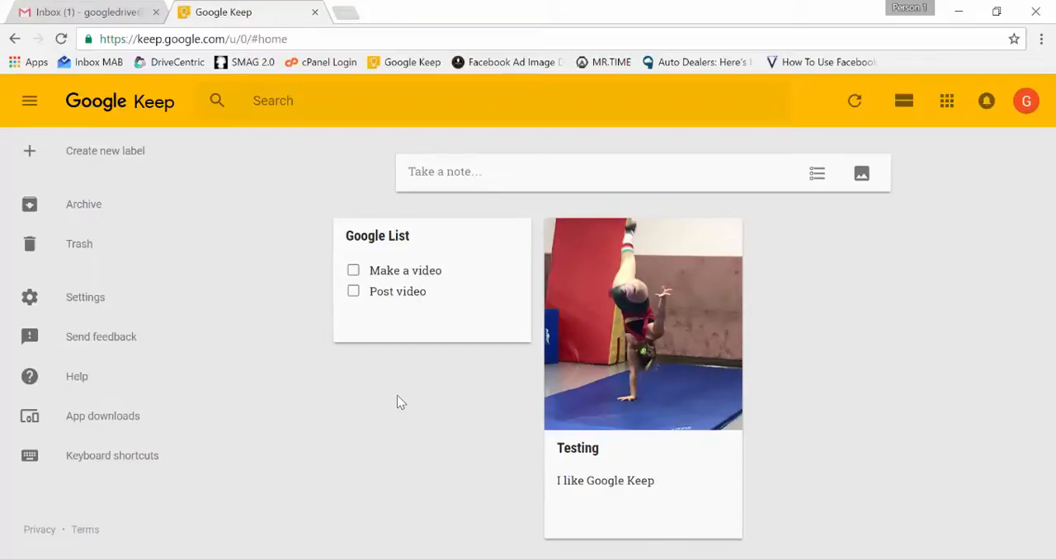
pyautogui.click(31, 104)
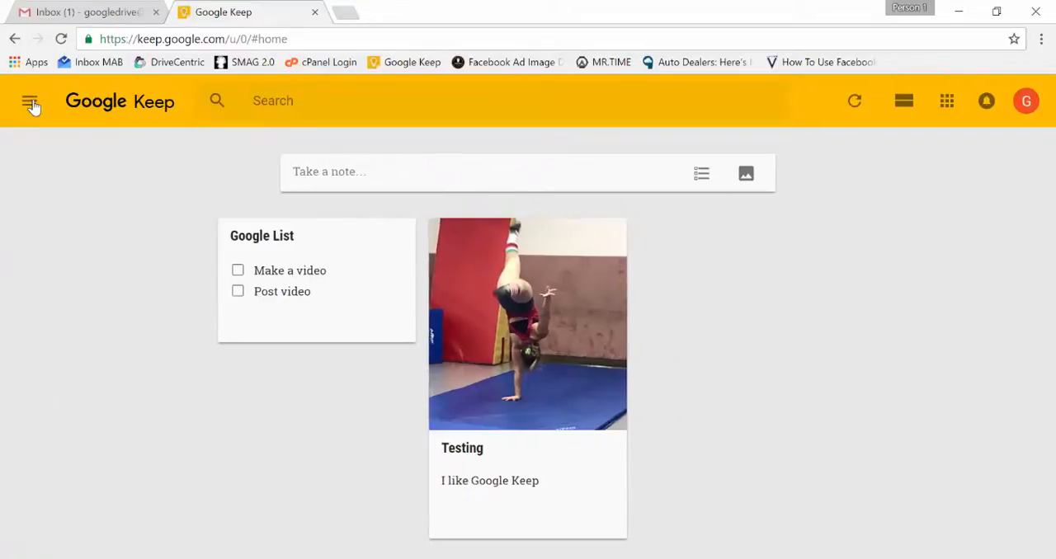
pyautogui.click(30, 104)
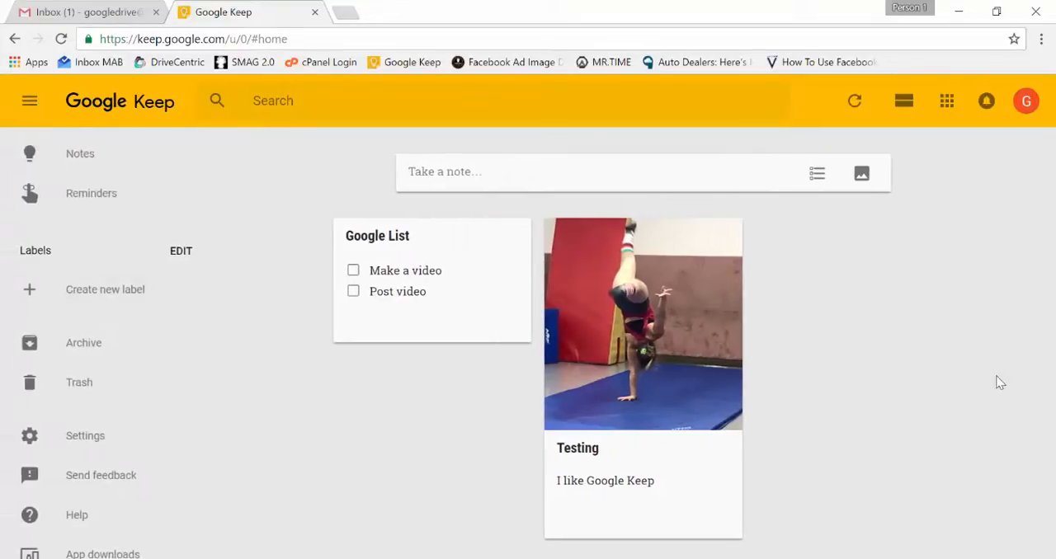